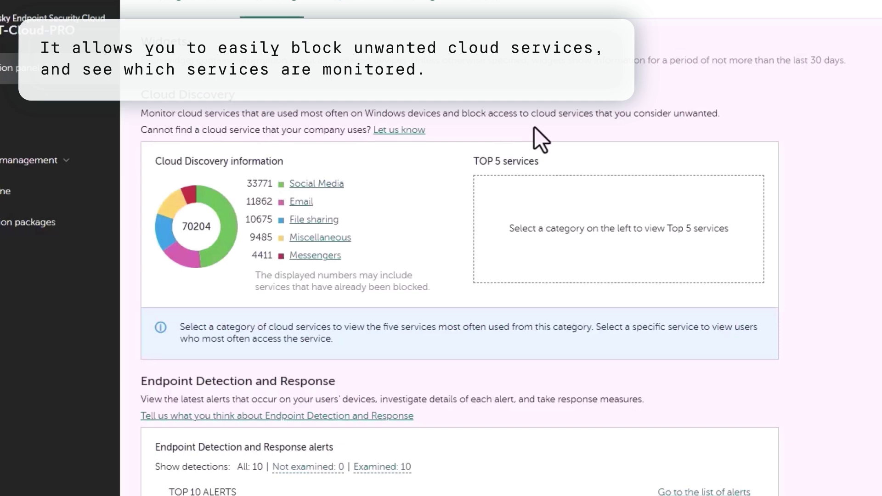
# Browse the Social Media, Email, Miscellaneous and Messengers top-five lists in Cloud Discovery
pyautogui.click(315, 186)
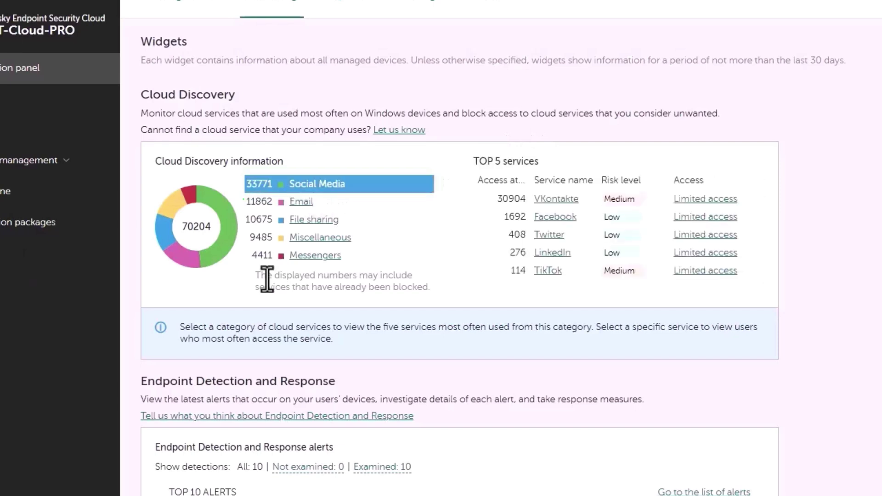
pyautogui.click(303, 203)
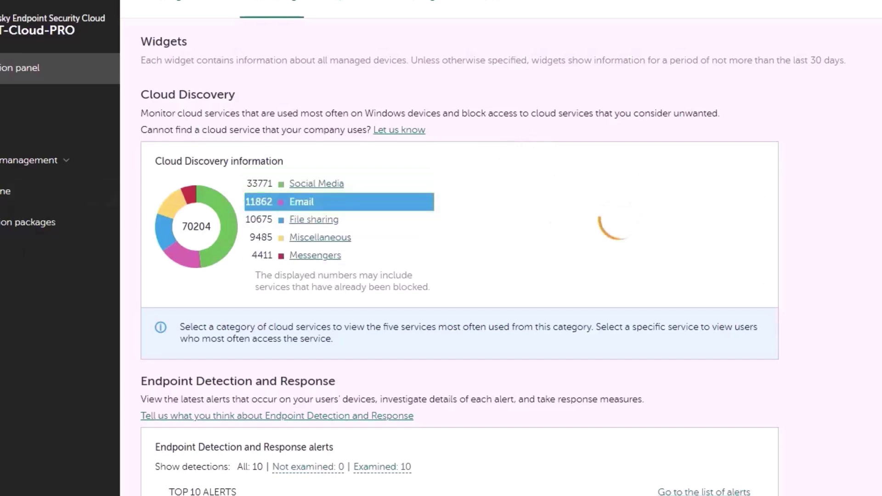
pyautogui.click(320, 238)
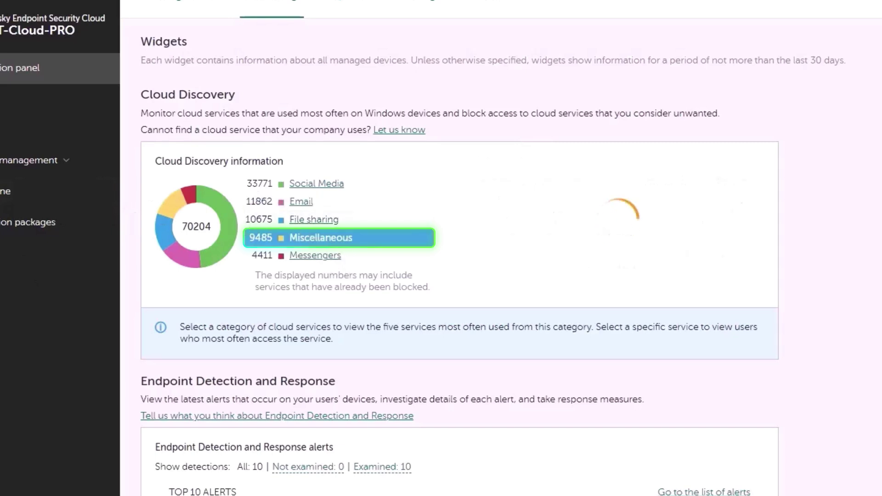
pyautogui.click(311, 256)
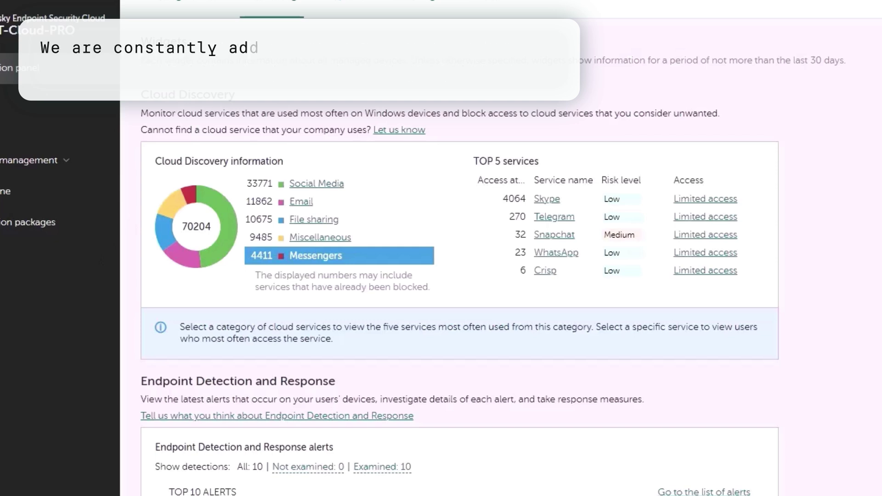
# Open the missing-cloud-service feedback form and set its feedback type to Suggestion
pyautogui.click(404, 132)
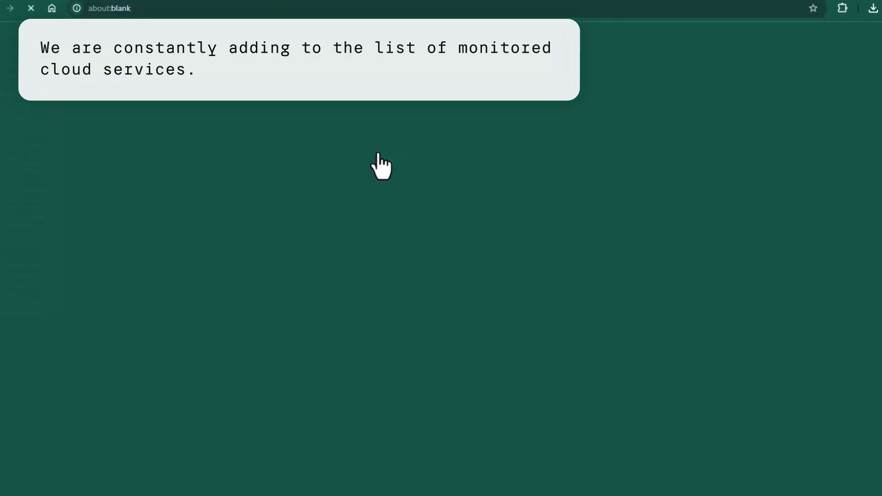
pyautogui.click(268, 217)
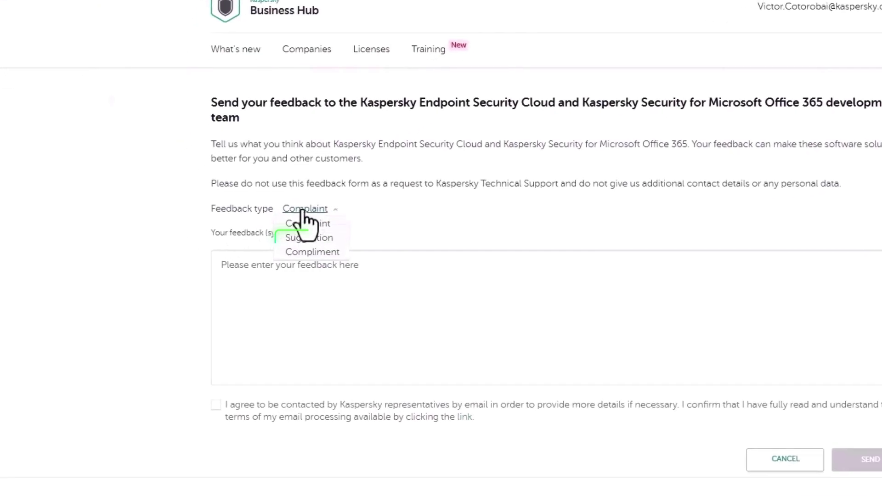
pyautogui.click(272, 243)
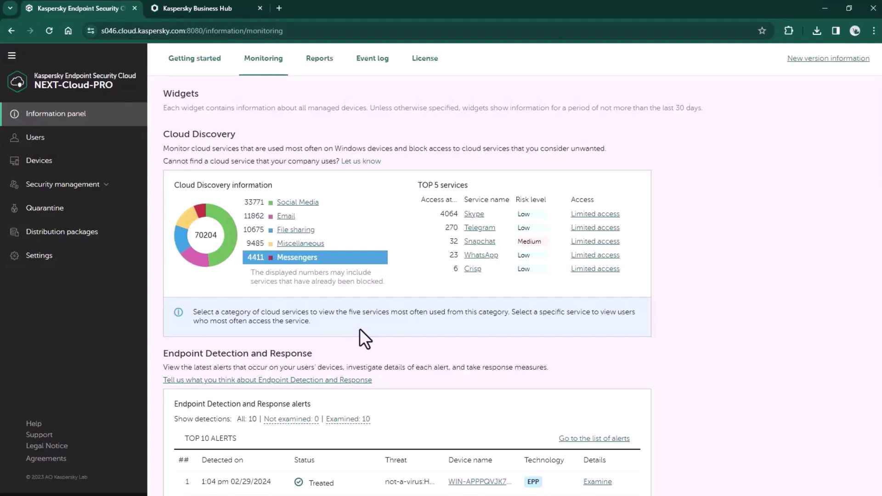
# Show the File sharing top services and the top users of Google Cloud Storage
pyautogui.click(296, 230)
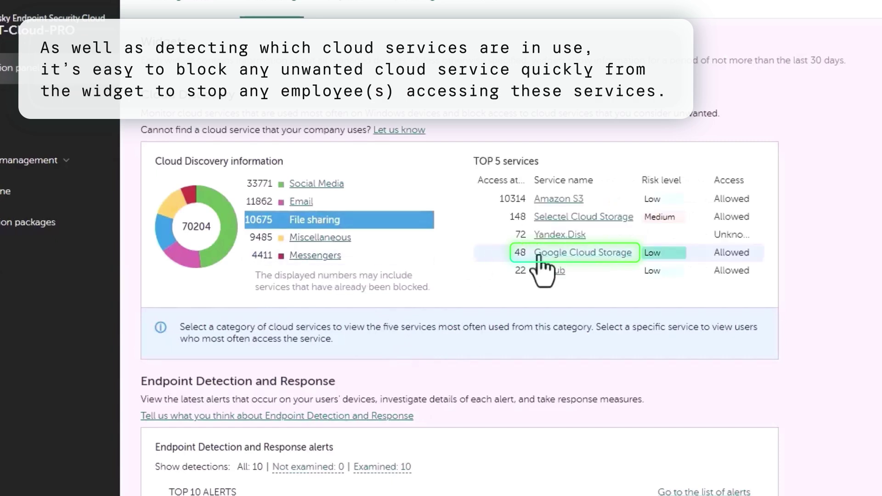
pyautogui.click(579, 253)
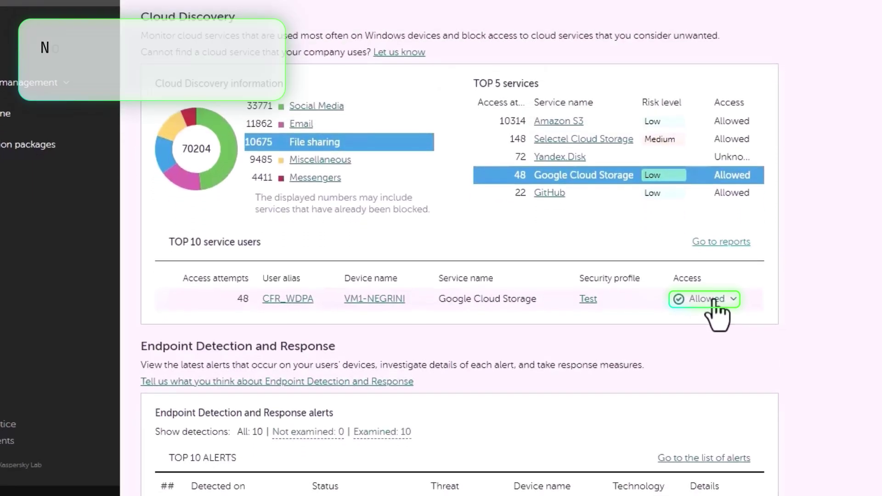
# Change Google Cloud Storage access from Allowed to 'Block the service in the profile'
pyautogui.click(713, 298)
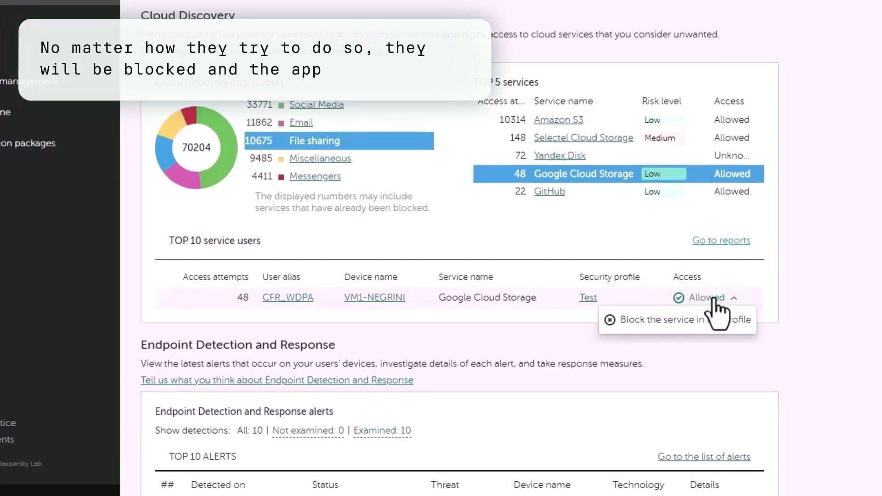
pyautogui.click(691, 323)
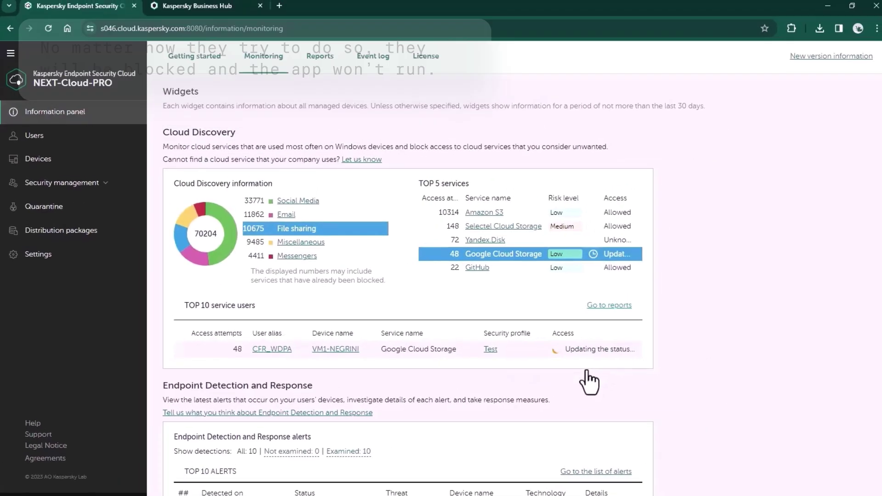